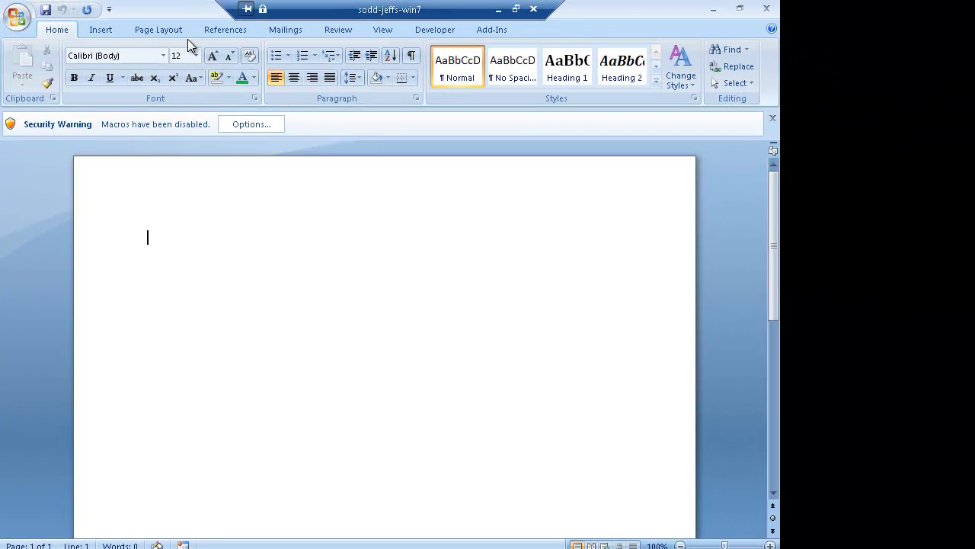
# - Open the Compare Documents settings for comparing two versions of a document
pyautogui.click(339, 28)
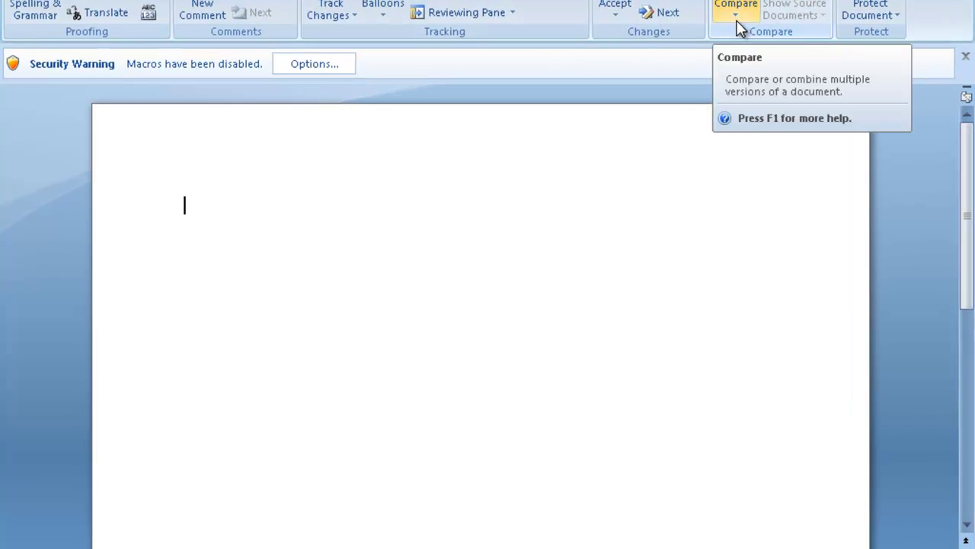
pyautogui.click(736, 21)
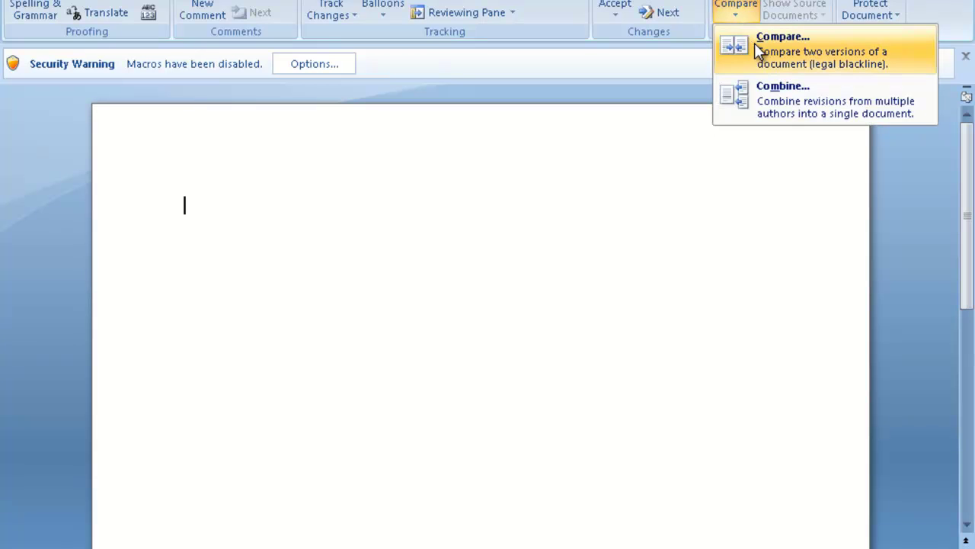
pyautogui.click(756, 47)
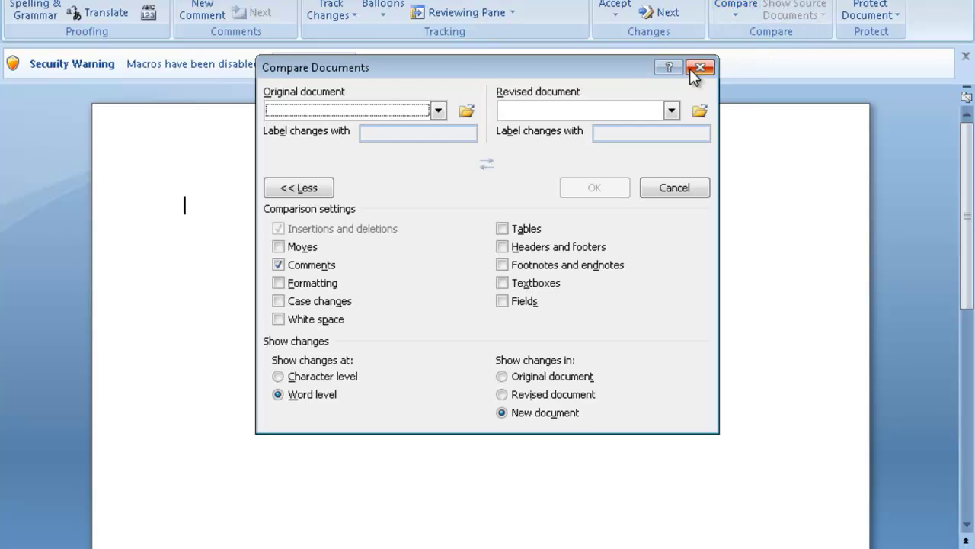
# - Choose the Business Requirements Document named for all four reviewers, in the Net Suite Questionnaires - Final BRD folder, as the original document
pyautogui.click(466, 111)
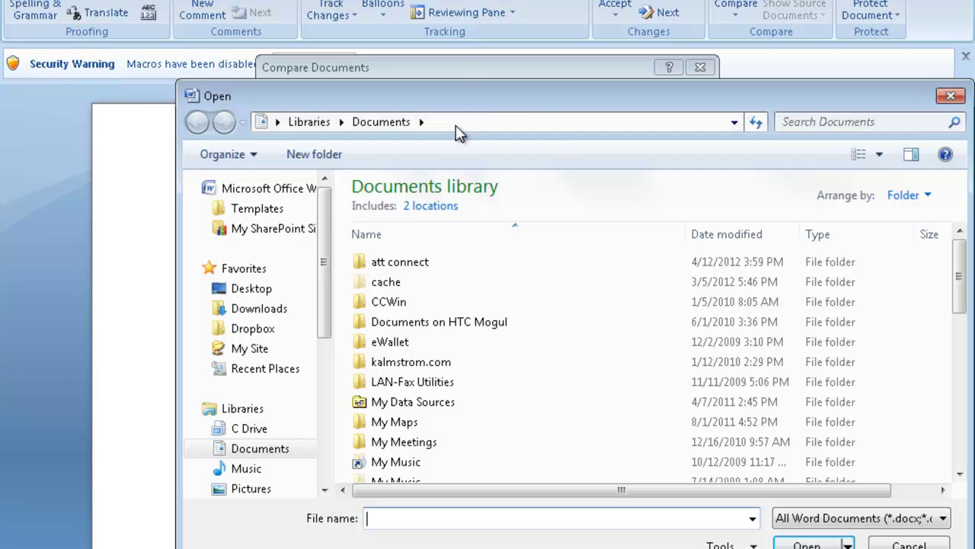
pyautogui.scroll(-2, 333, 302)
pyautogui.scroll(-3, 333, 302)
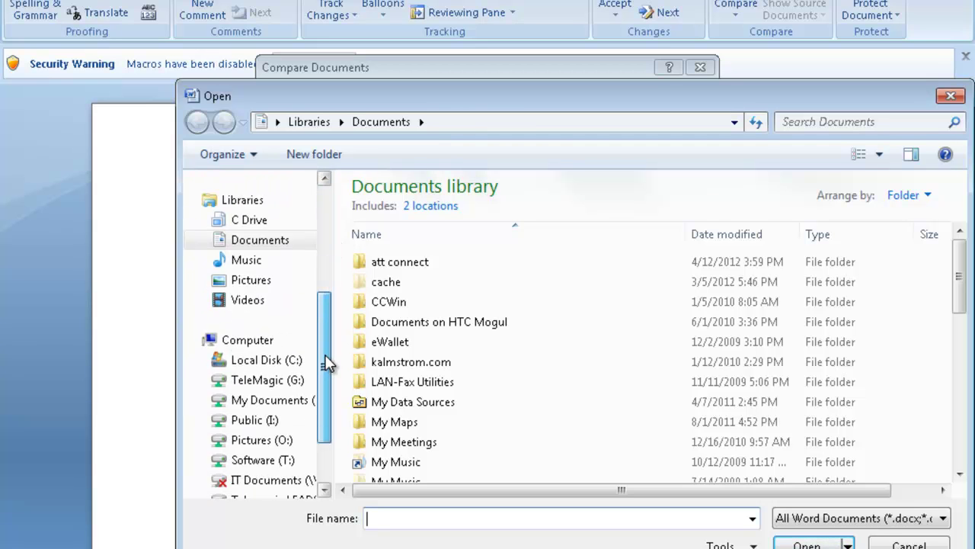
pyautogui.click(262, 360)
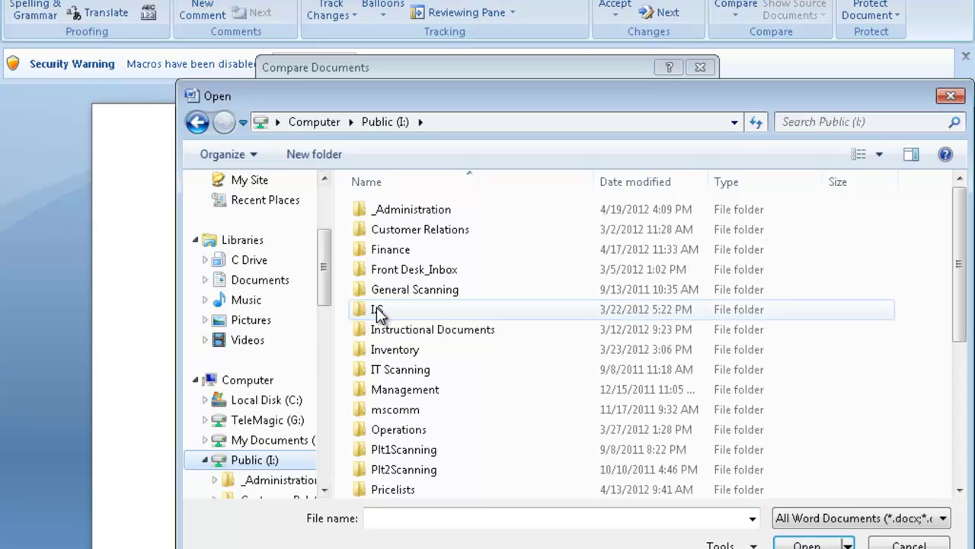
pyautogui.doubleClick(377, 310)
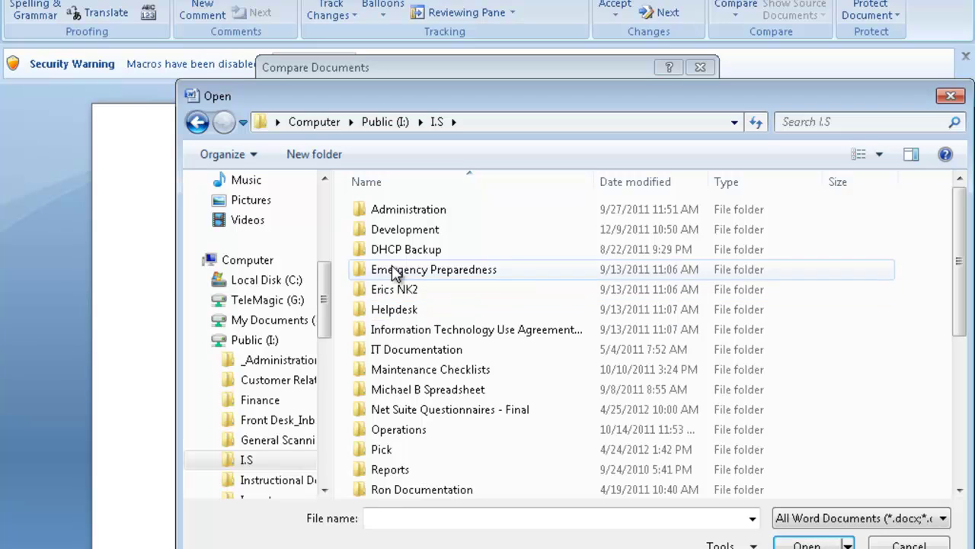
pyautogui.doubleClick(389, 408)
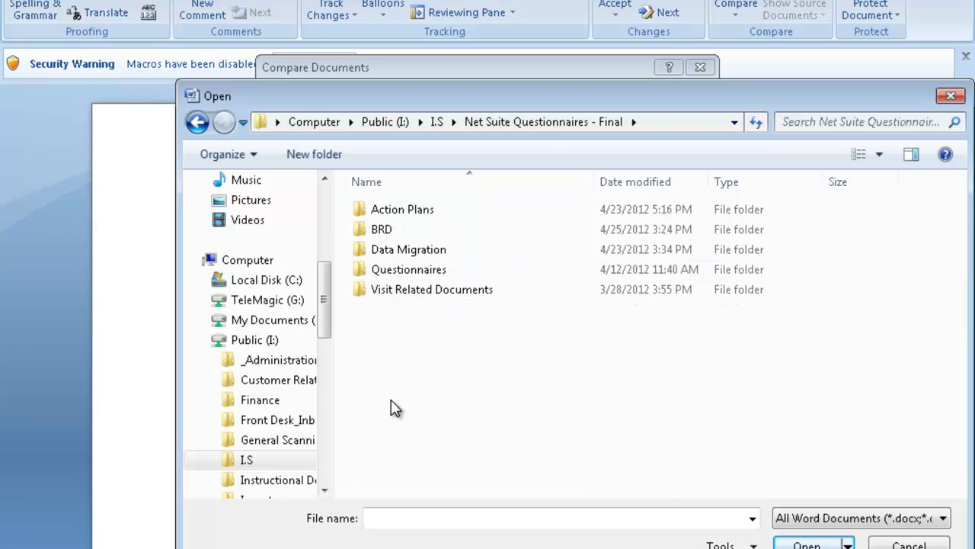
pyautogui.click(377, 236)
pyautogui.doubleClick(377, 230)
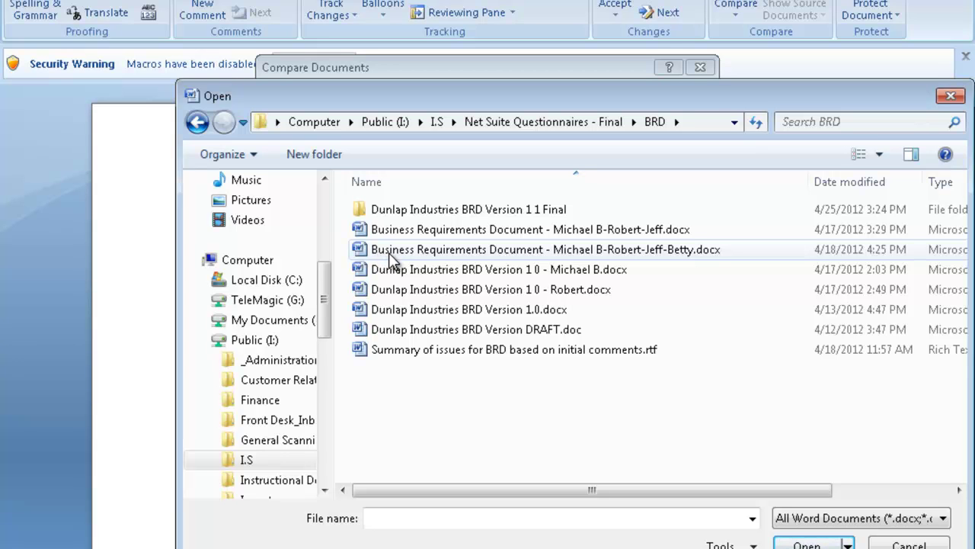
pyautogui.doubleClick(390, 255)
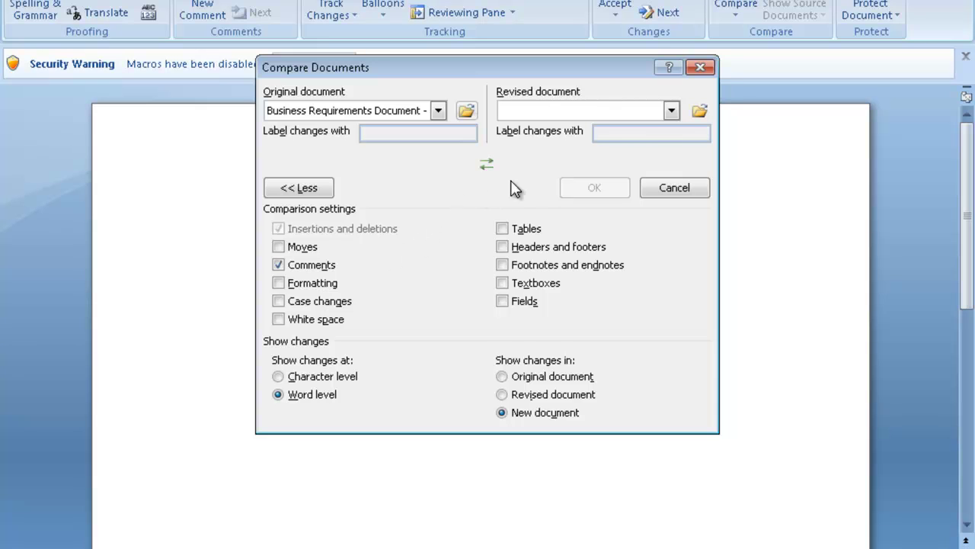
# - Choose Dunlap Industries BRD Version 1 1 Final, from the subfolder of the same name, as the revised document
pyautogui.click(700, 112)
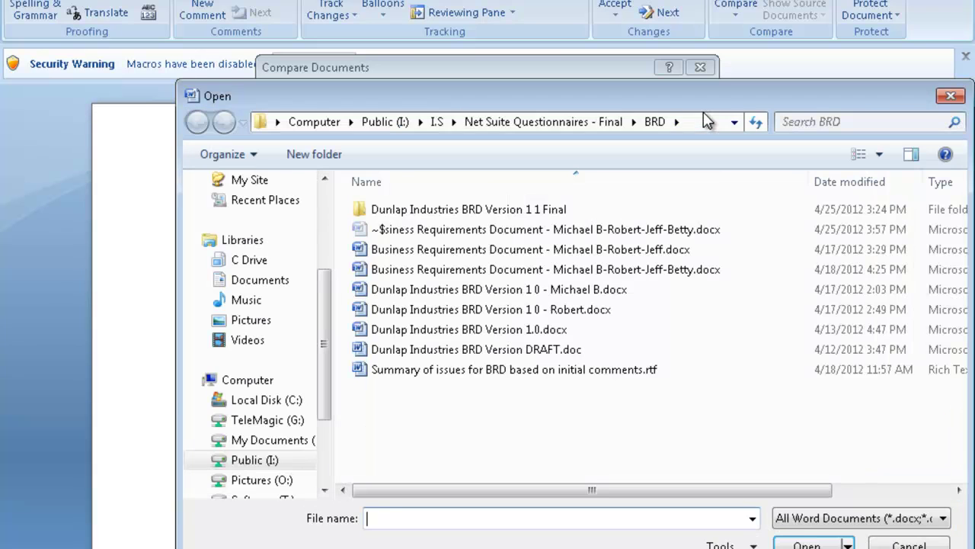
pyautogui.doubleClick(395, 210)
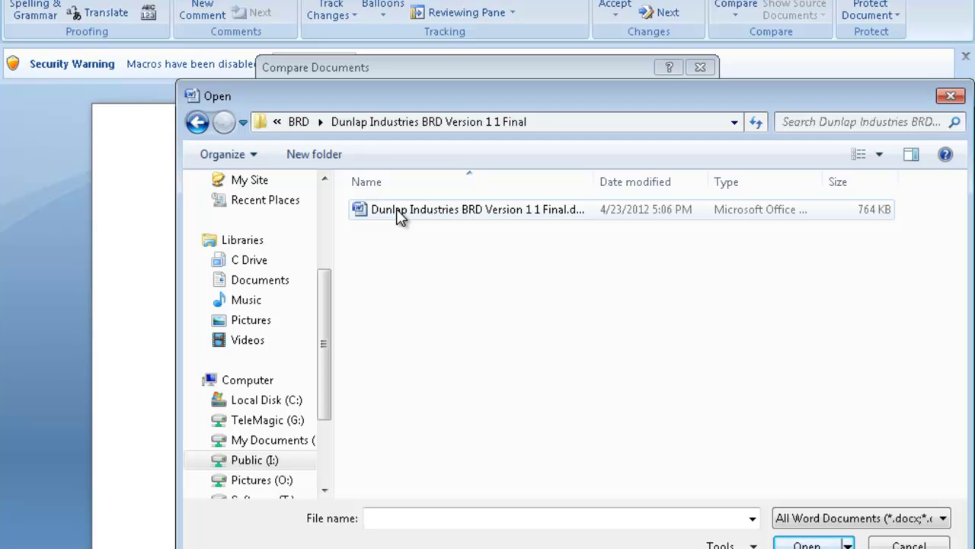
pyautogui.doubleClick(398, 214)
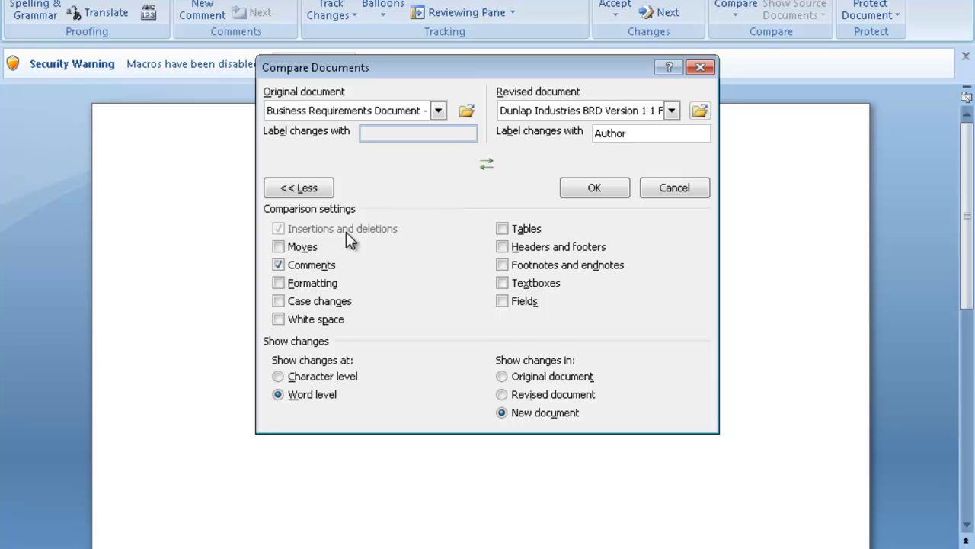
# - Keep Comments included in the comparison settings and run the comparison, agreeing to treat existing tracked changes as accepted
pyautogui.click(278, 266)
pyautogui.click(279, 266)
pyautogui.click(606, 191)
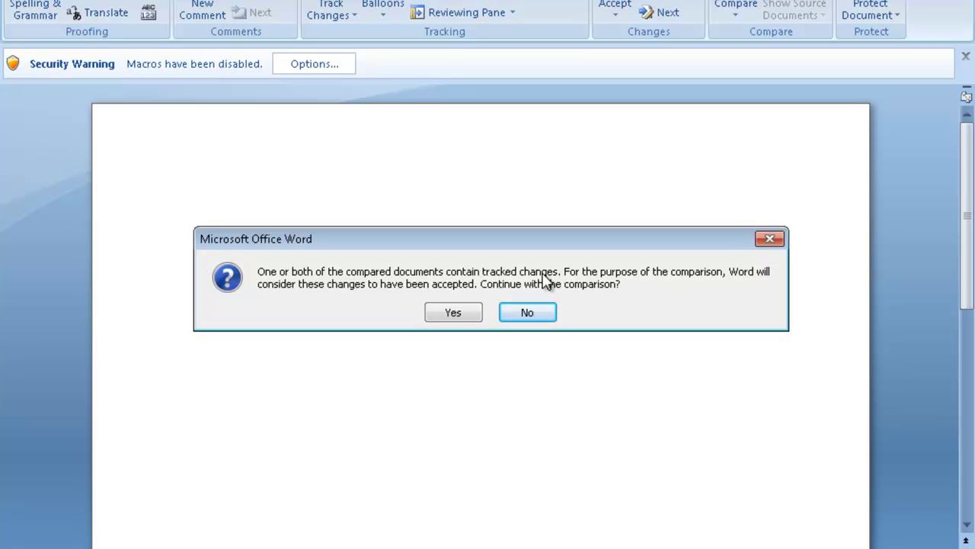
pyautogui.click(454, 316)
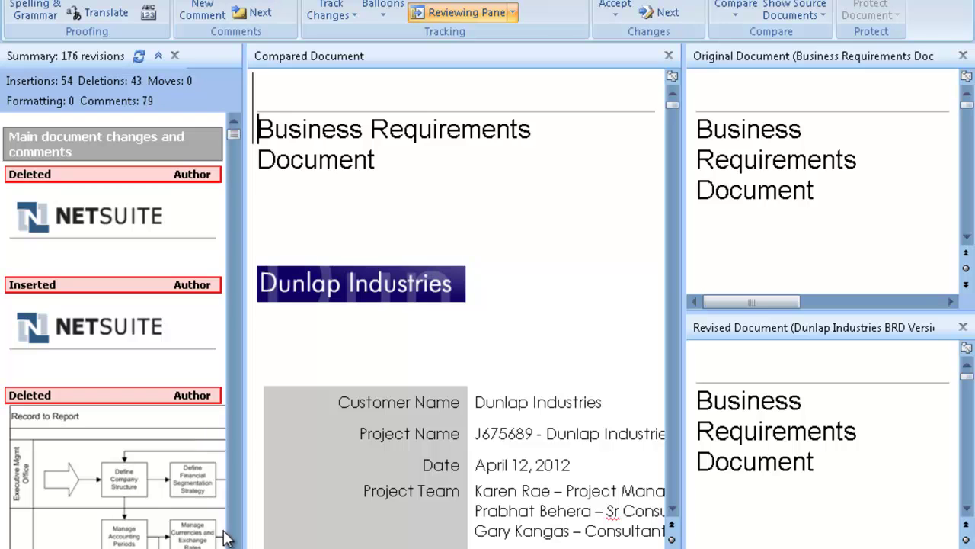
# - Jump from the revisions summary to the "In Netsuite" insertion and examine the paragraph around it in the compared document
pyautogui.scroll(-1, 114, 328)
pyautogui.scroll(-3, 114, 328)
pyautogui.scroll(-7, 114, 327)
pyautogui.scroll(-8, 114, 328)
pyautogui.scroll(-7, 114, 327)
pyautogui.scroll(-2, 115, 327)
pyautogui.scroll(-2, 190, 480)
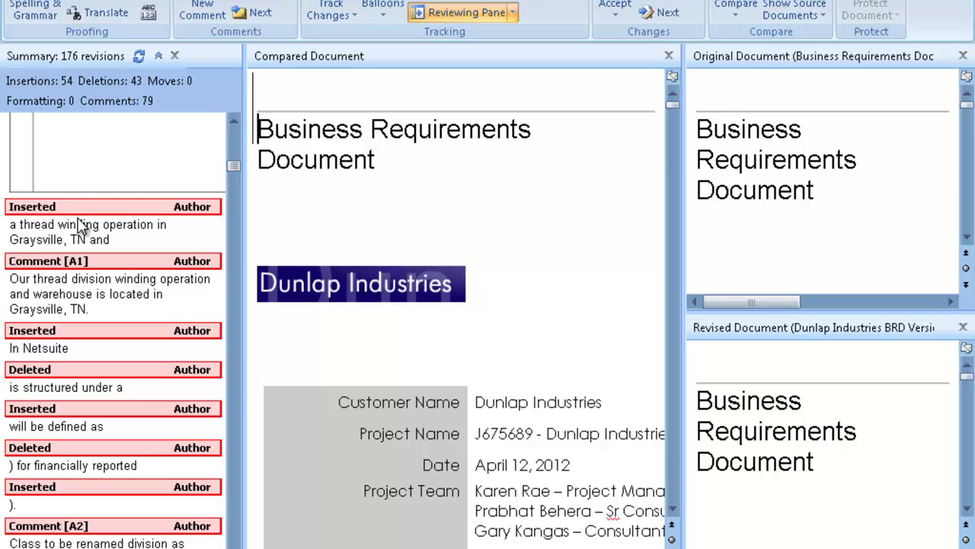
pyautogui.click(106, 331)
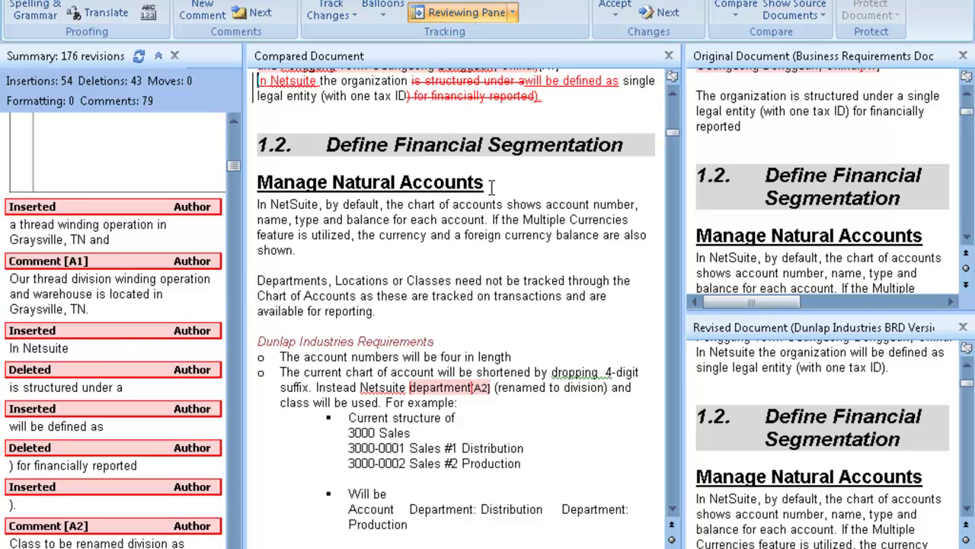
pyautogui.click(673, 93)
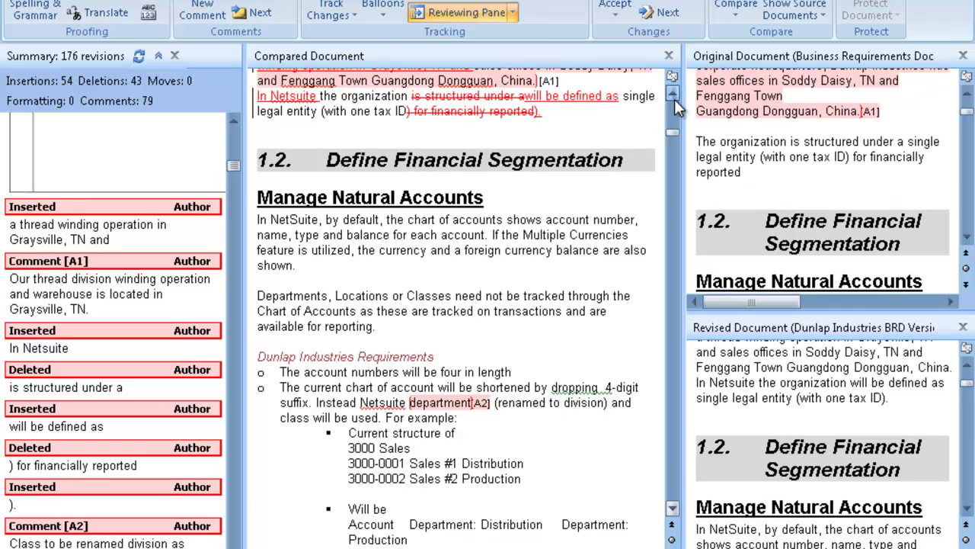
pyautogui.click(674, 99)
pyautogui.click(674, 98)
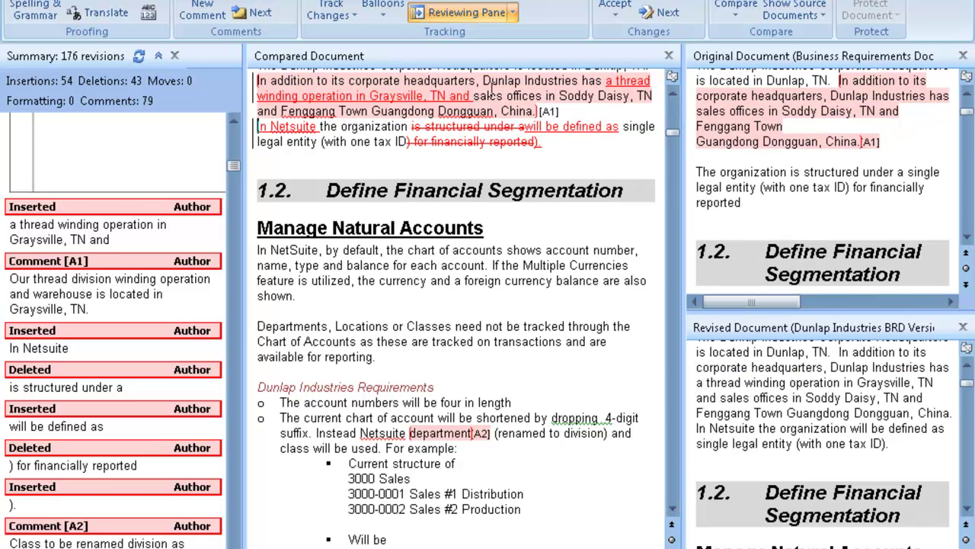
pyautogui.moveTo(578, 88)
# - Find the comment about renaming Class to division in the revisions summary and go to it
pyautogui.scroll(-3, 114, 343)
pyautogui.scroll(-5, 114, 343)
pyautogui.scroll(-4, 115, 343)
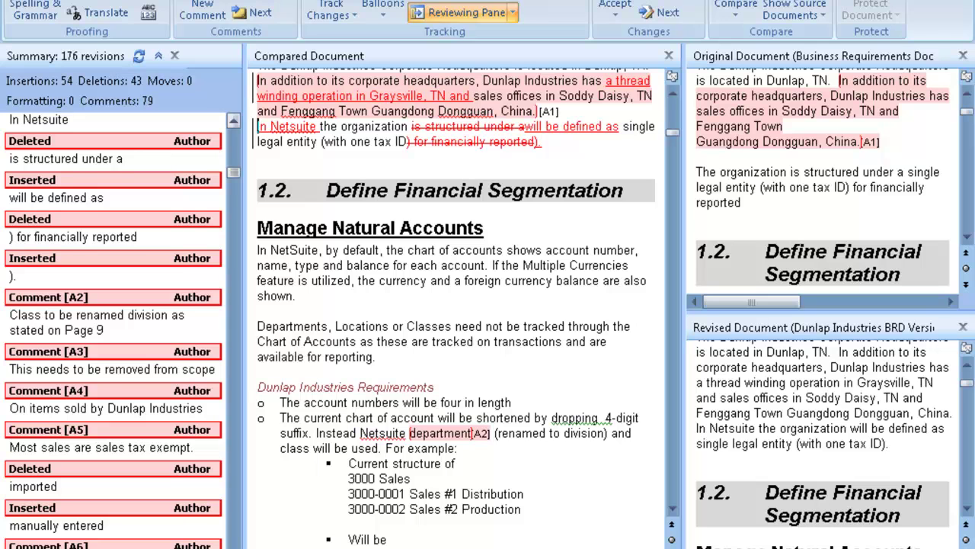
pyautogui.scroll(-1, 114, 343)
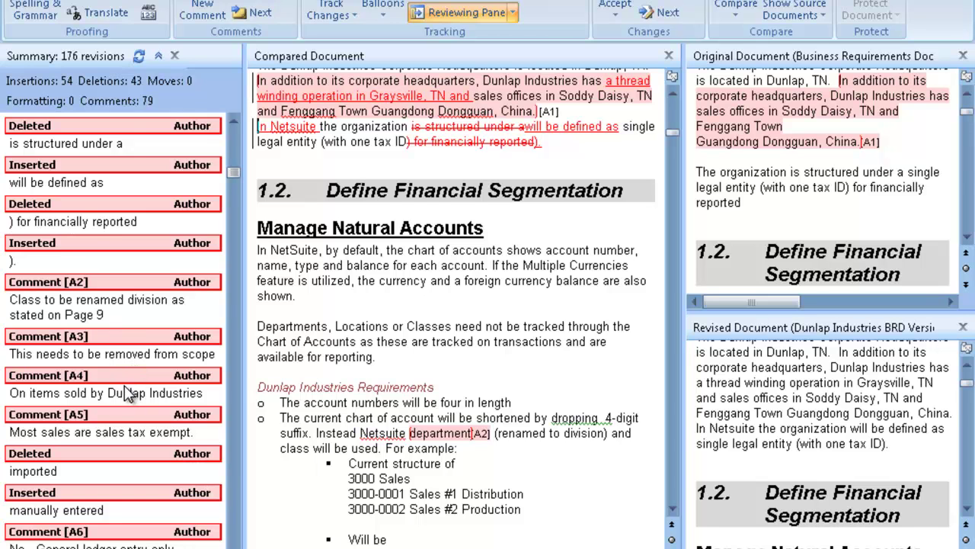
pyautogui.click(109, 284)
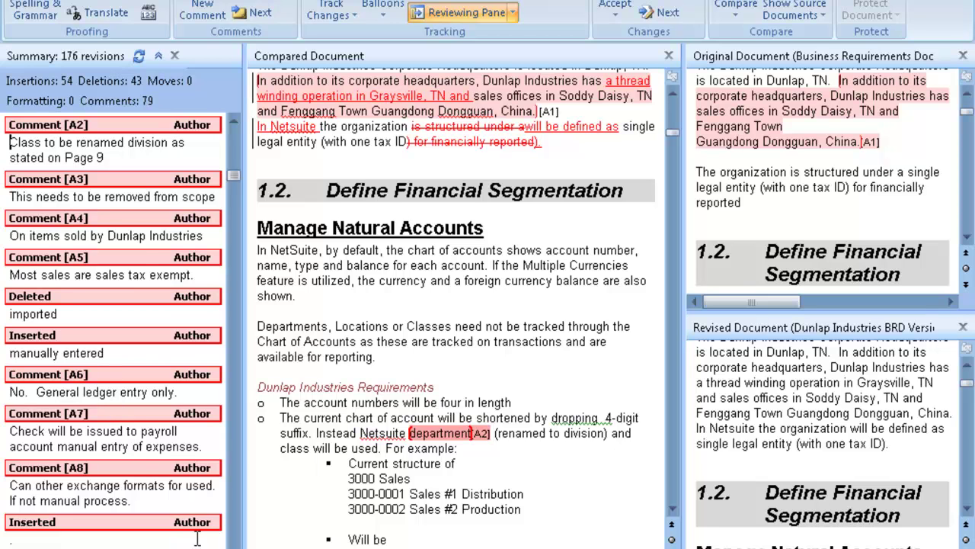
# - Examine the comments, insertions and deletions that follow comment A2 in the revisions summary, through comment A13
pyautogui.scroll(-2, 113, 330)
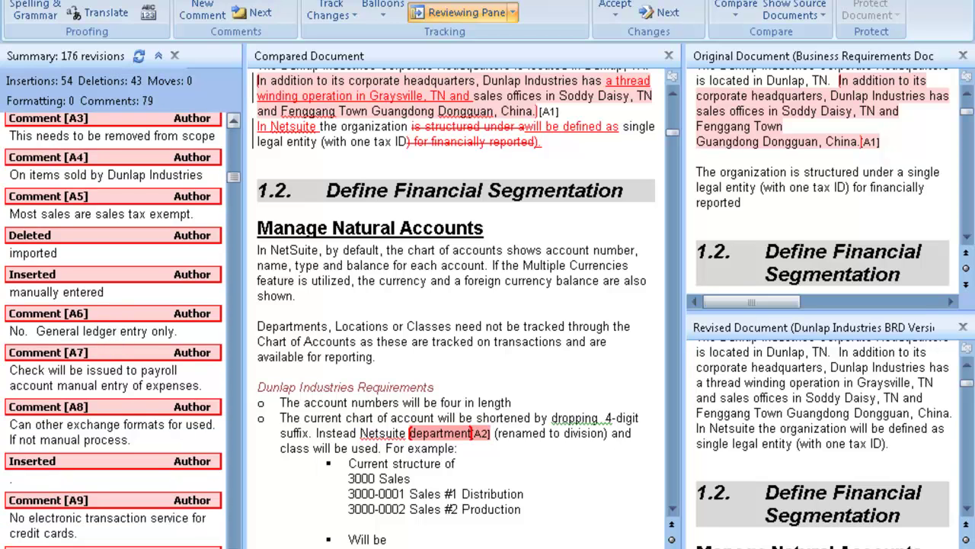
pyautogui.scroll(-2, 112, 330)
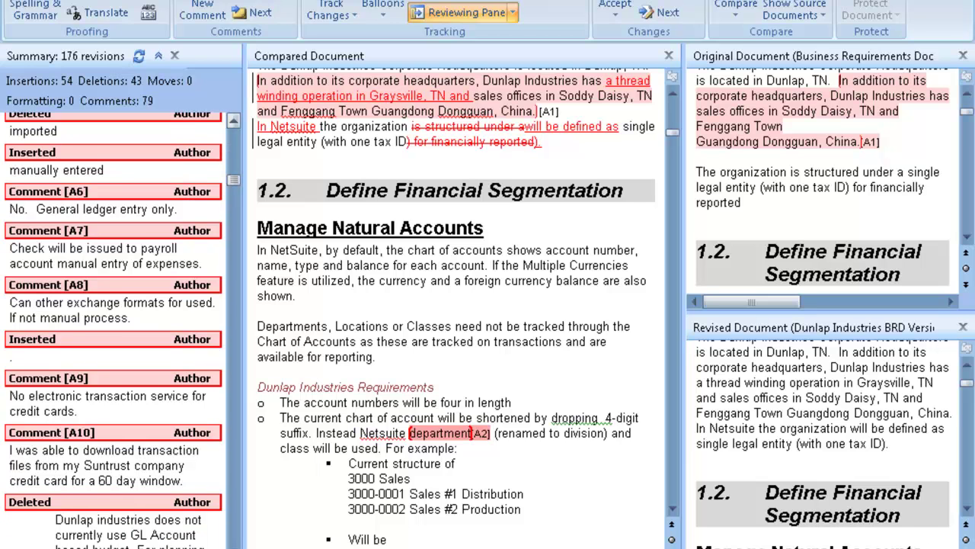
pyautogui.scroll(-4, 113, 329)
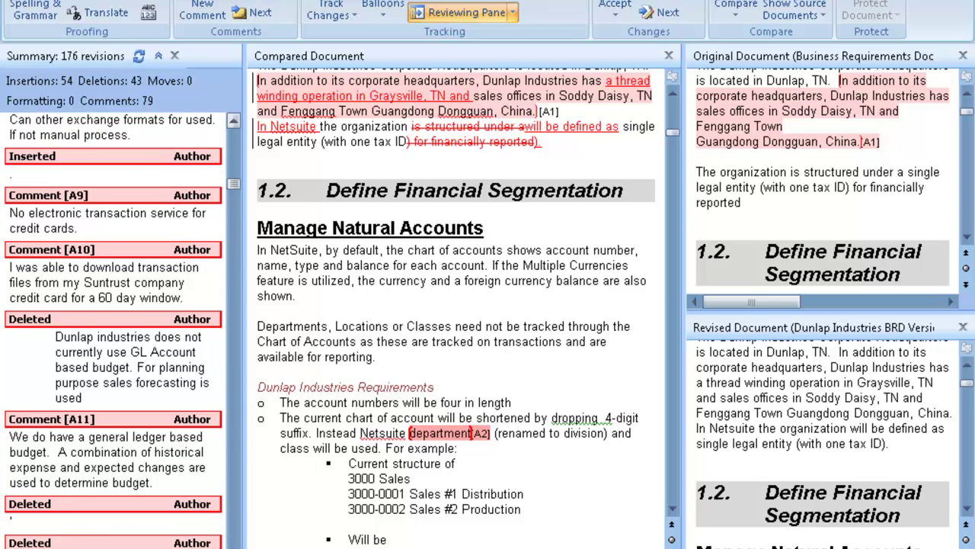
pyautogui.scroll(-3, 113, 330)
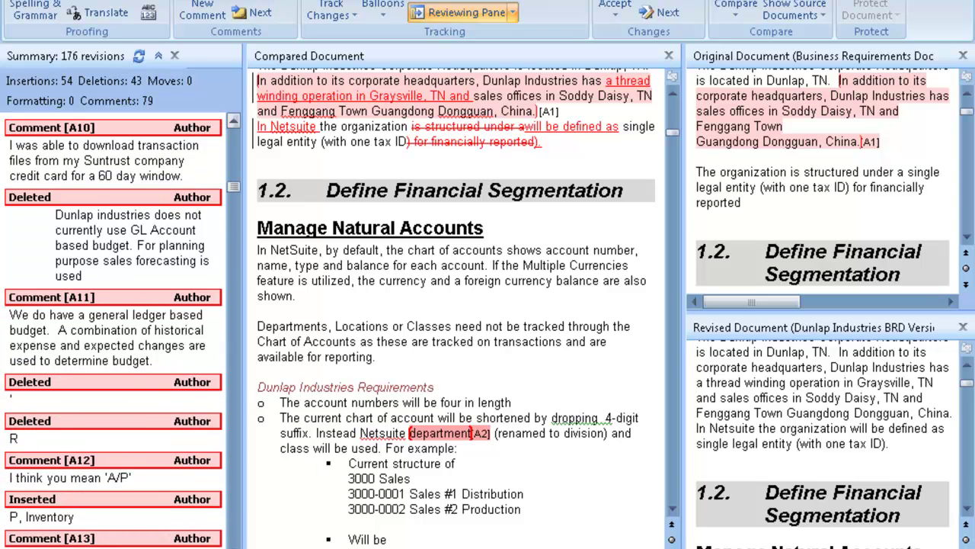
pyautogui.scroll(-3, 112, 330)
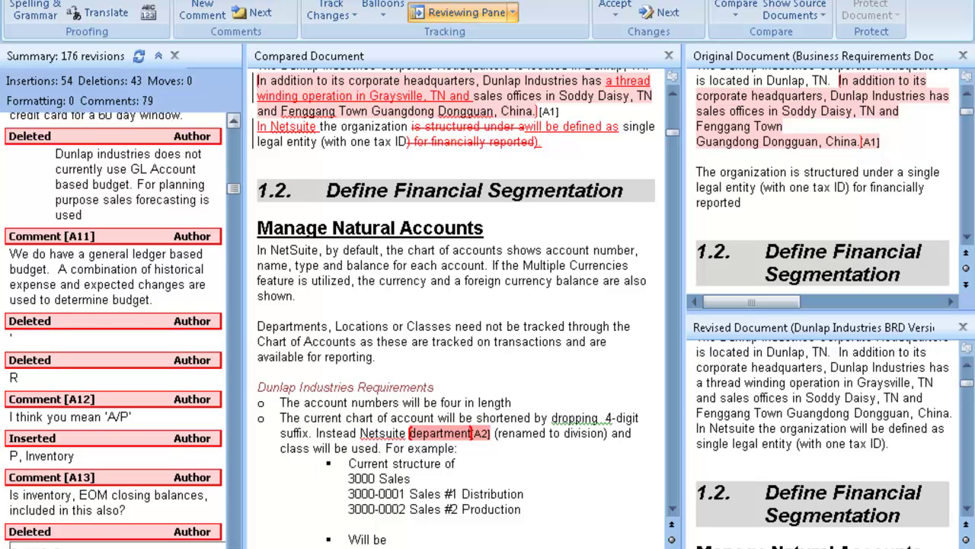
pyautogui.scroll(-2, 112, 330)
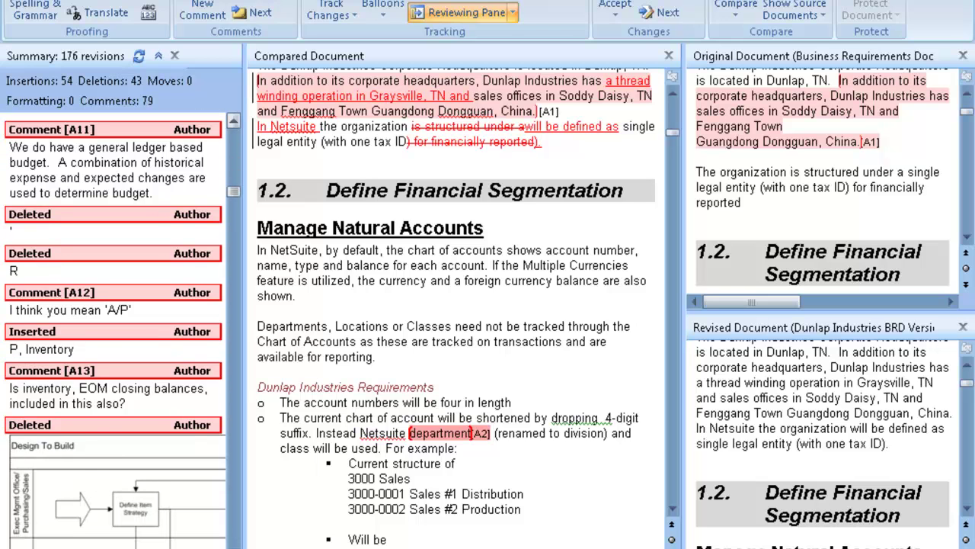
pyautogui.scroll(-1, 115, 325)
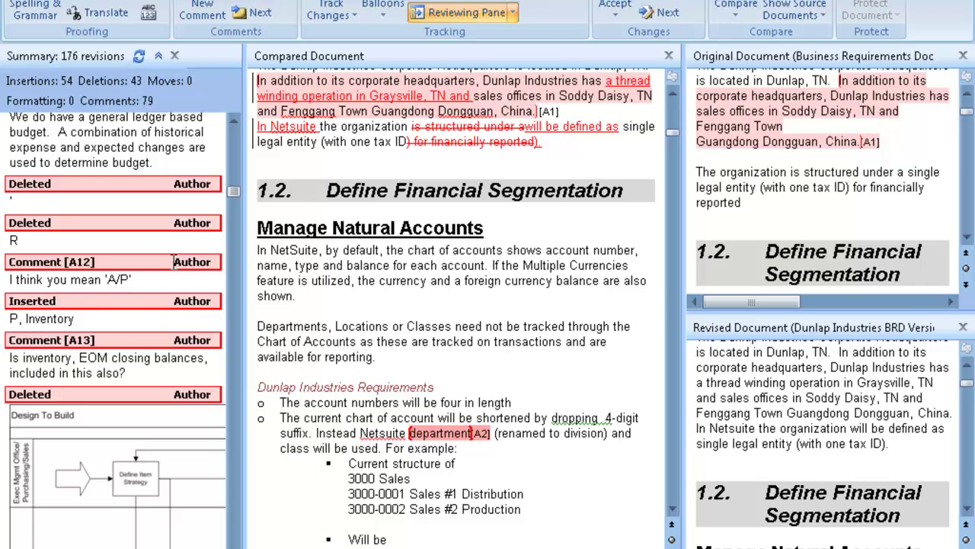
pyautogui.click(232, 122)
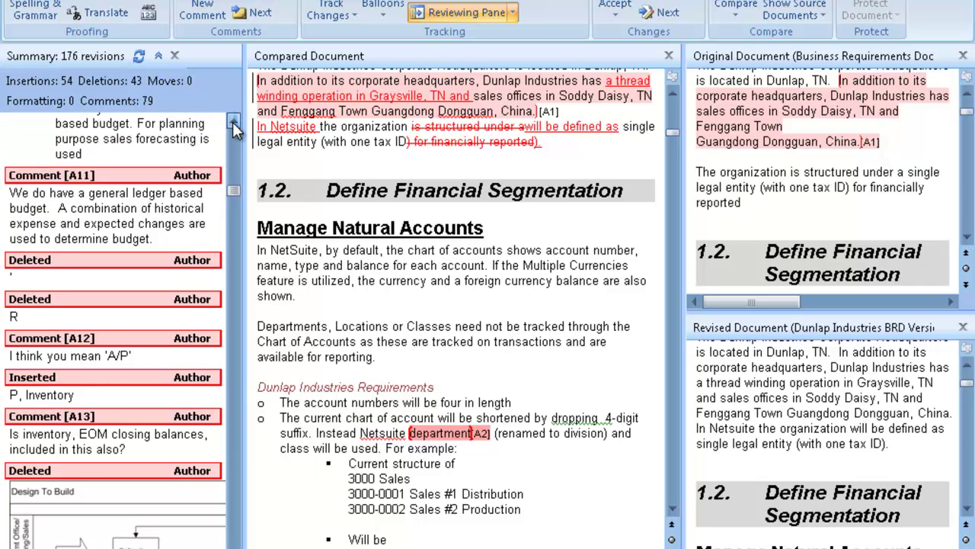
pyautogui.moveTo(232, 122); pyautogui.dragTo(233, 121)
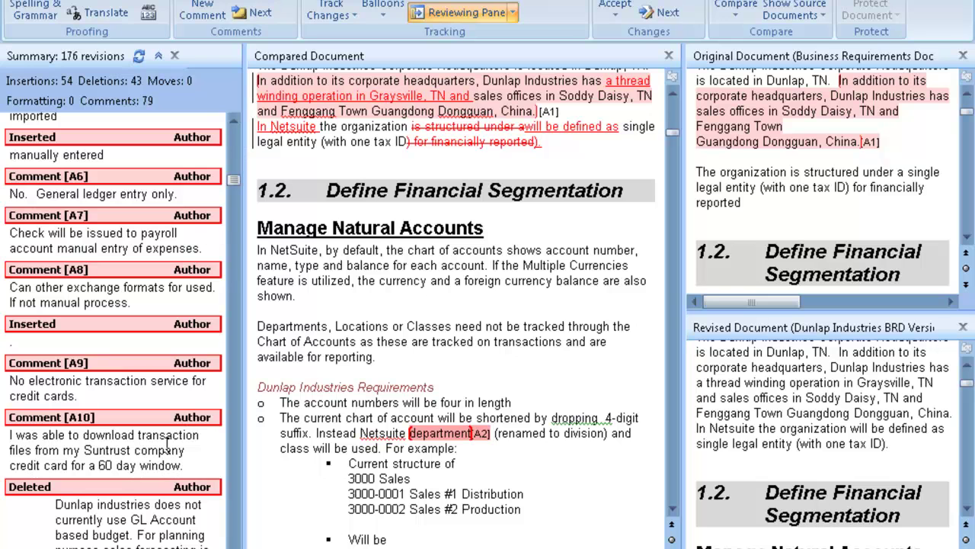
# - Jump from the revisions summary to the "P, Inventory" insertion to examine the accounting period change in the documents
pyautogui.scroll(-5, 114, 330)
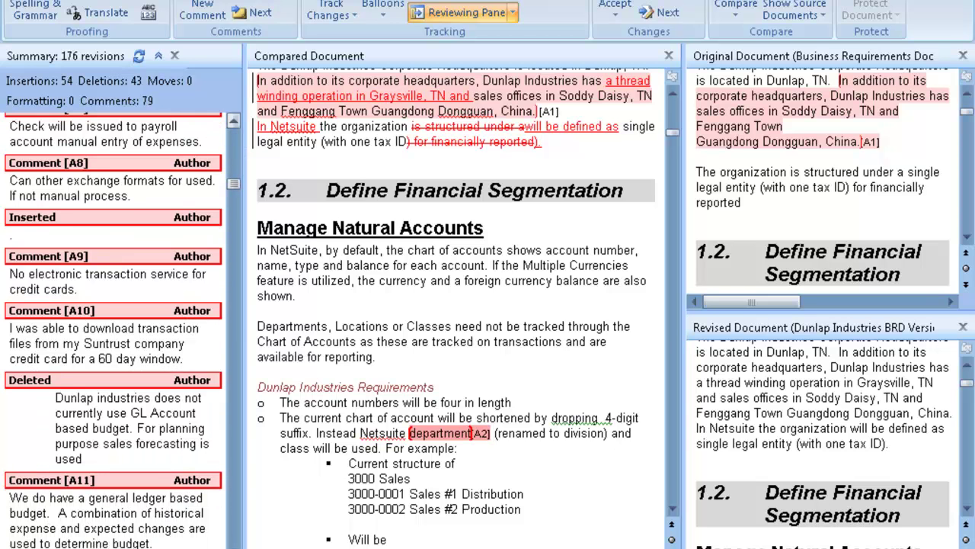
pyautogui.scroll(-5, 114, 330)
pyautogui.scroll(-5, 99, 448)
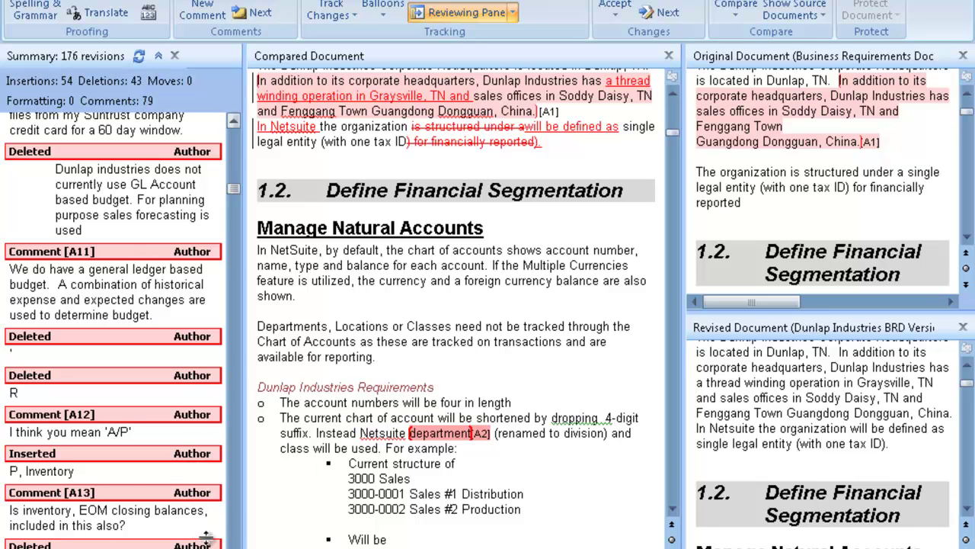
pyautogui.click(45, 456)
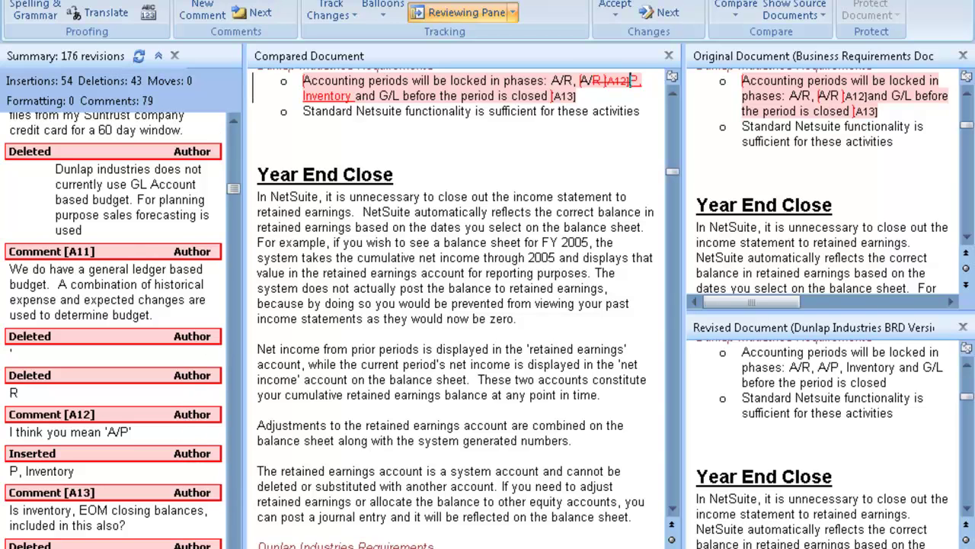
pyautogui.scroll(-6, 115, 328)
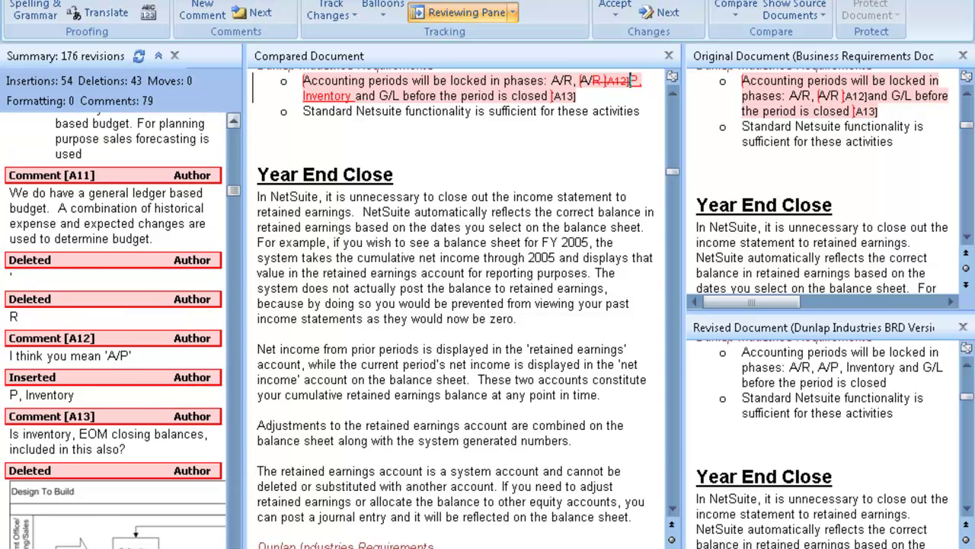
# - Examine the deleted and inserted Design To Build diagrams and the comments that follow them in the revisions summary
pyautogui.scroll(-10, 115, 327)
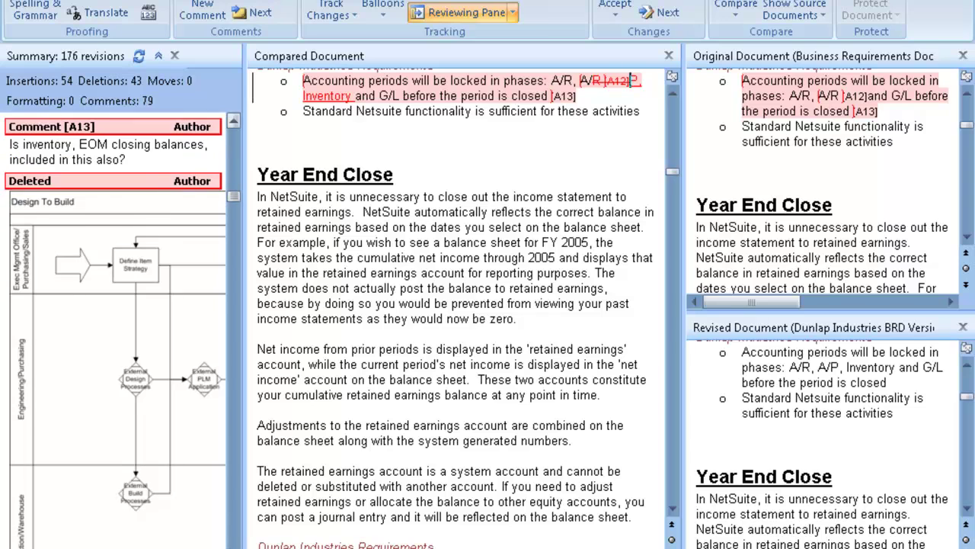
pyautogui.scroll(-7, 115, 328)
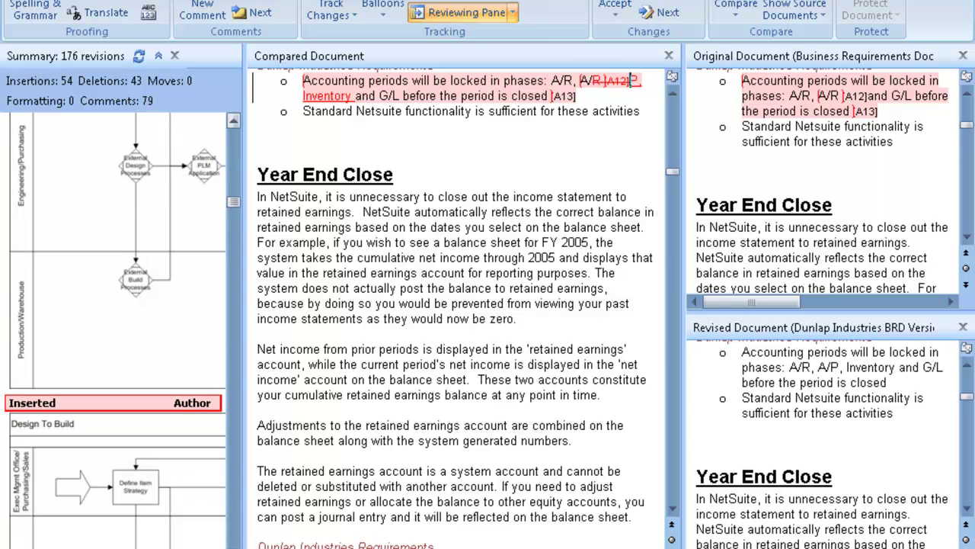
pyautogui.scroll(-7, 114, 328)
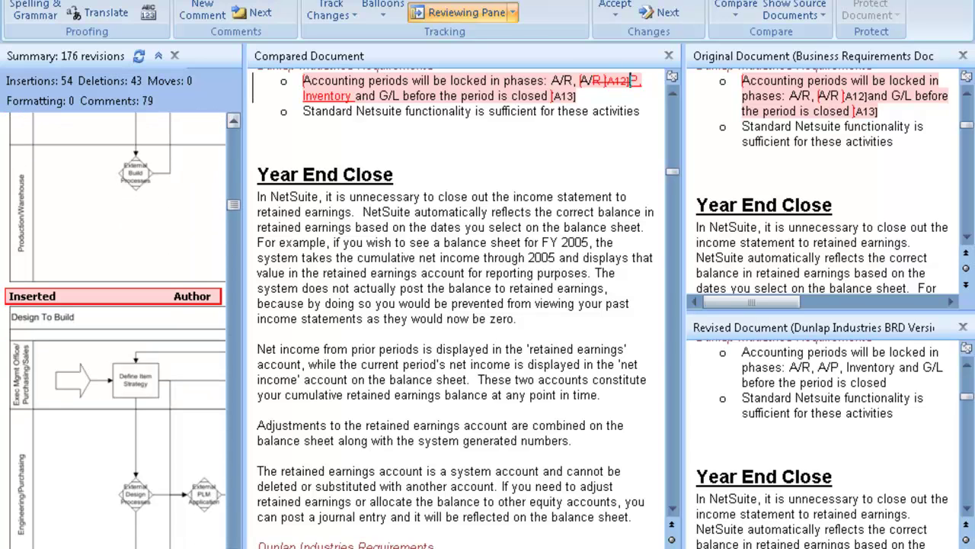
pyautogui.scroll(-1, 114, 327)
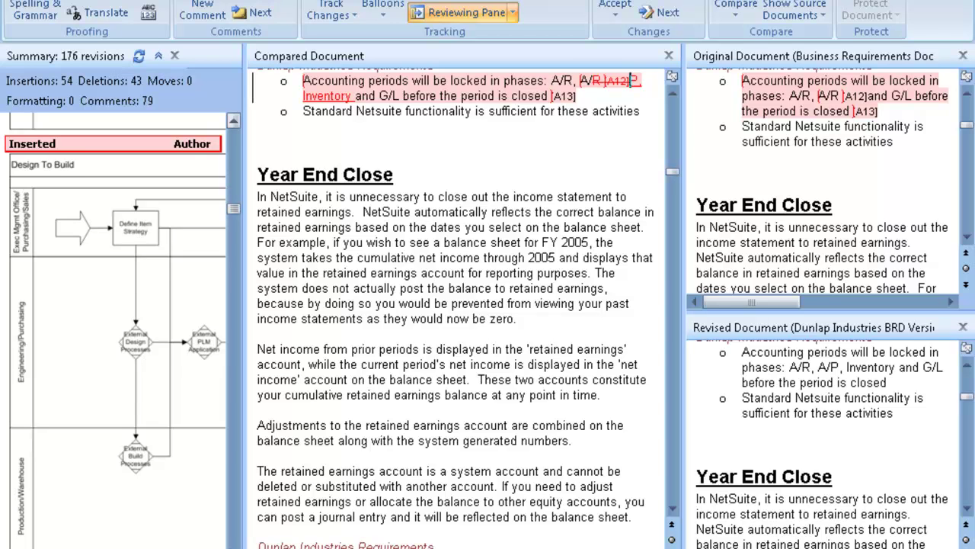
pyautogui.scroll(-3, 114, 328)
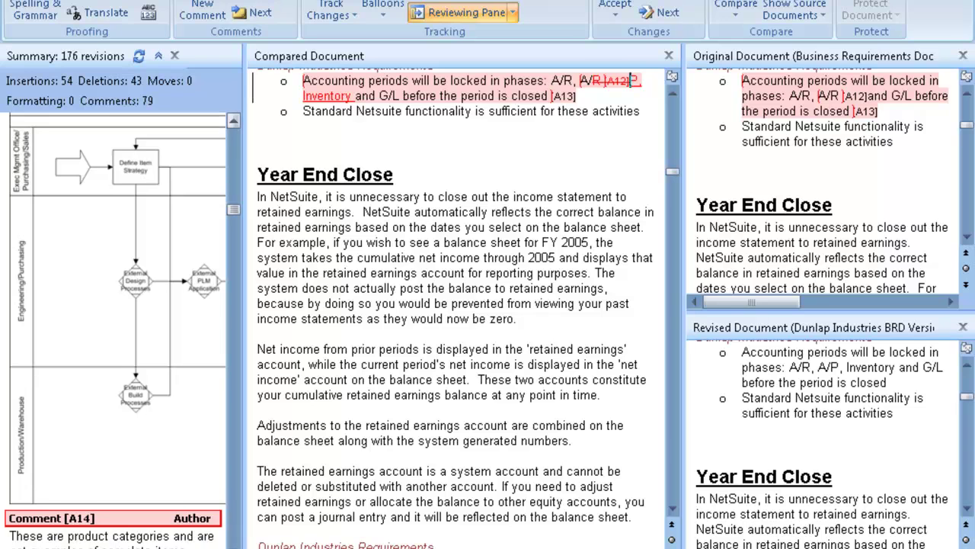
pyautogui.scroll(-1, 115, 327)
pyautogui.scroll(-1, 114, 328)
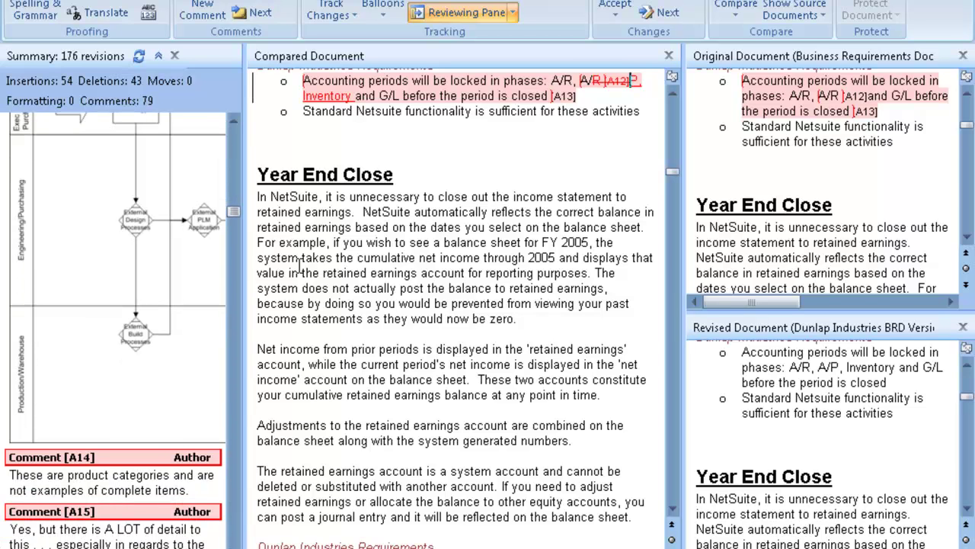
# - Turn on Track Changes for the compared document
pyautogui.click(356, 16)
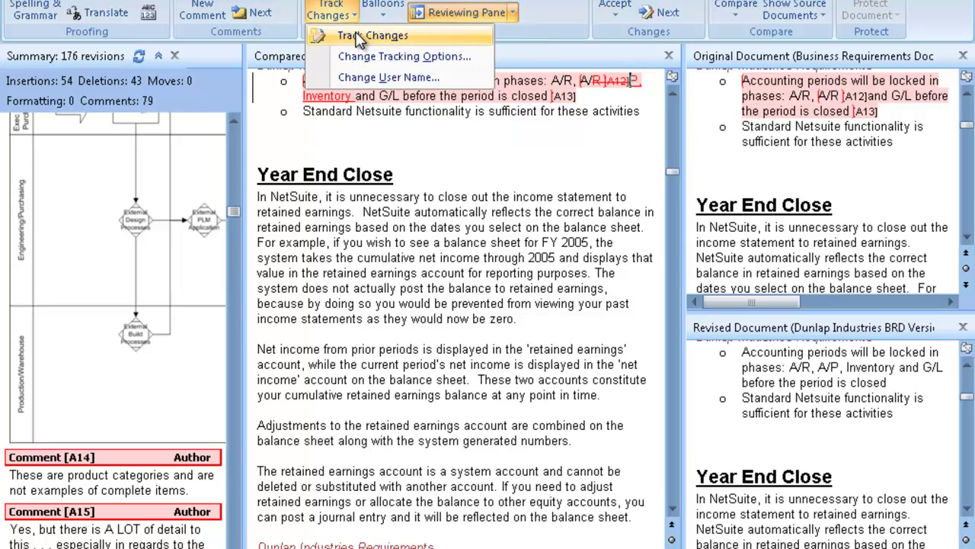
pyautogui.click(359, 38)
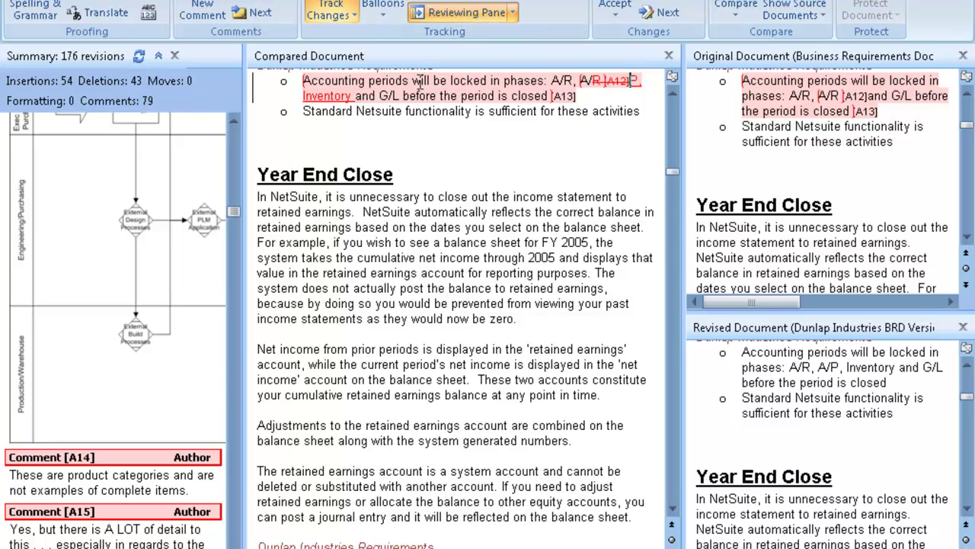
# - Add a new comment on ", it is unnecessary to close out" in the Year End Close paragraph and open it for editing
pyautogui.moveTo(424, 77)
pyautogui.moveTo(325, 197); pyautogui.dragTo(489, 200)
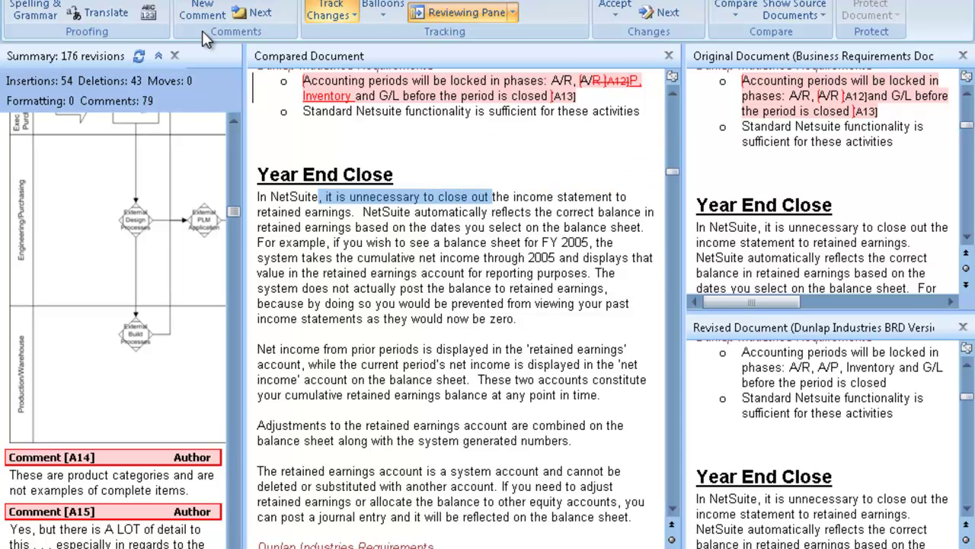
pyautogui.click(207, 9)
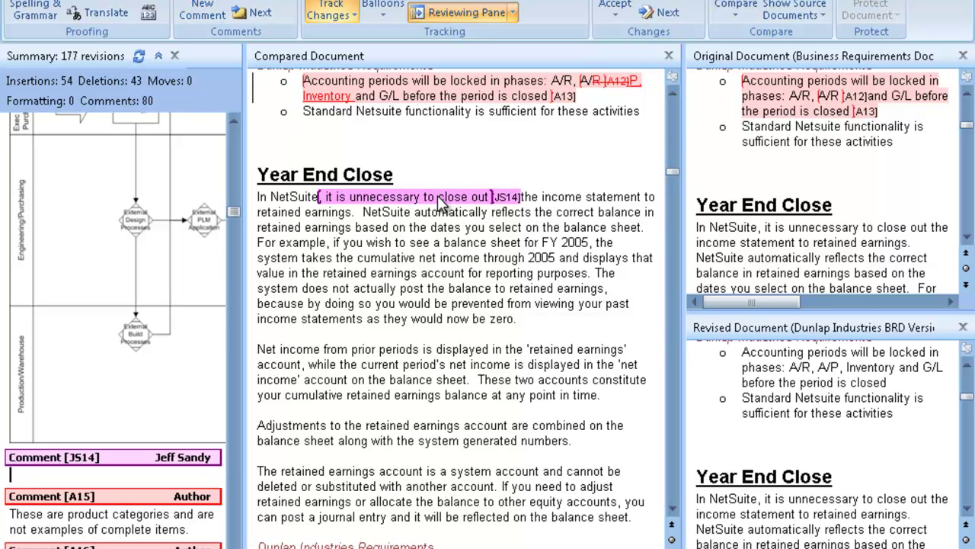
pyautogui.moveTo(440, 202)
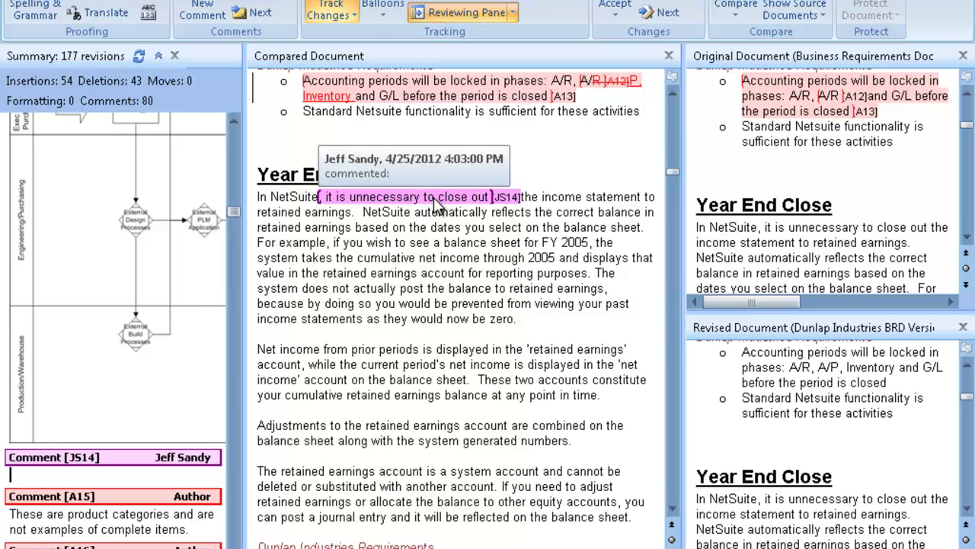
pyautogui.rightClick(434, 198)
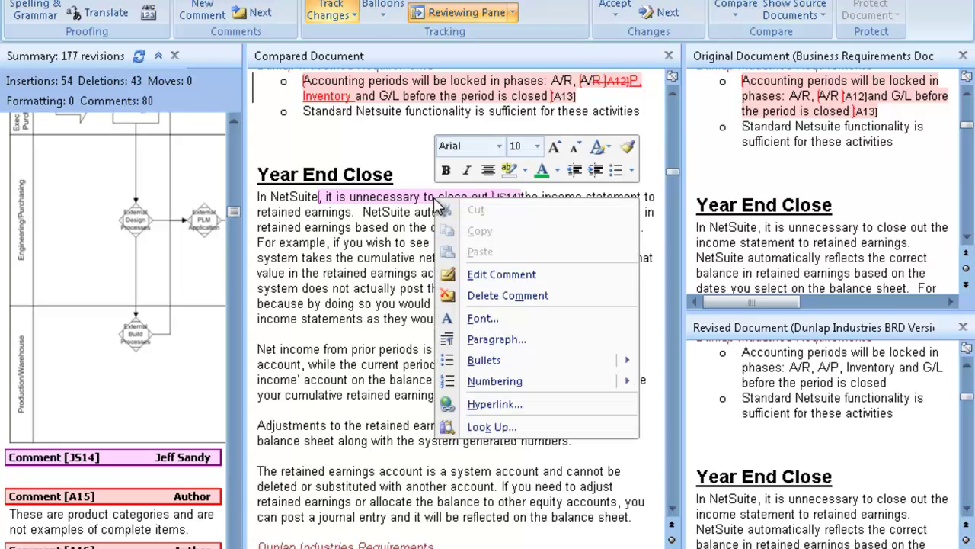
pyautogui.click(480, 278)
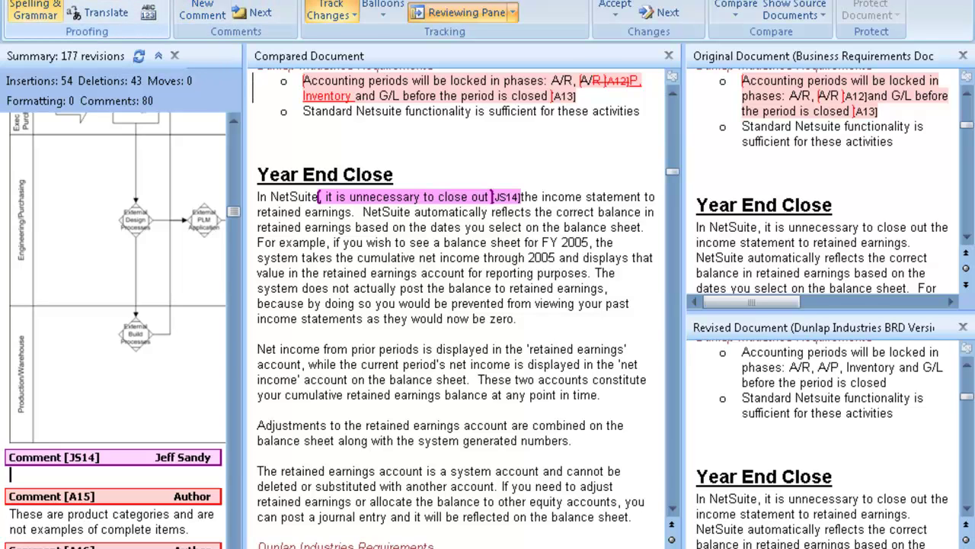
pyautogui.click(15, 6)
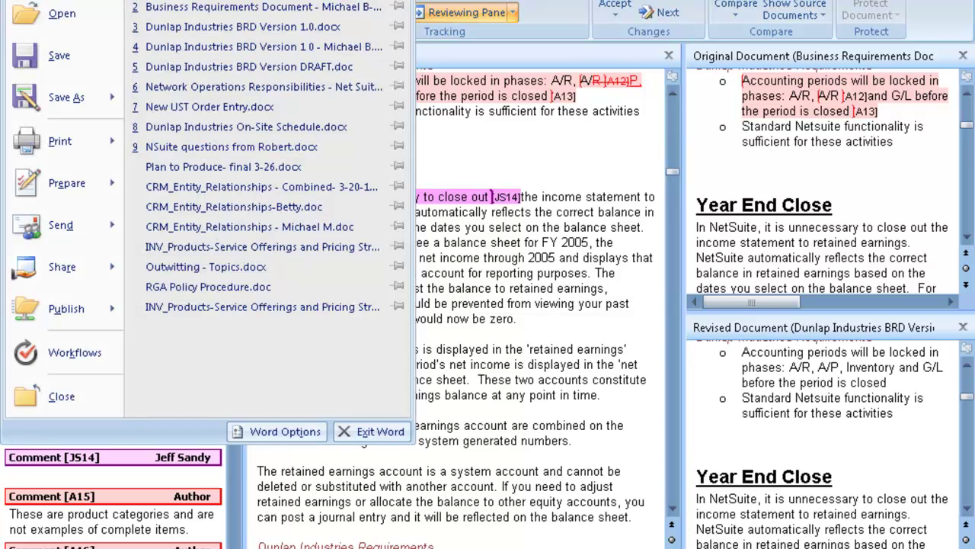
pyautogui.click(22, 95)
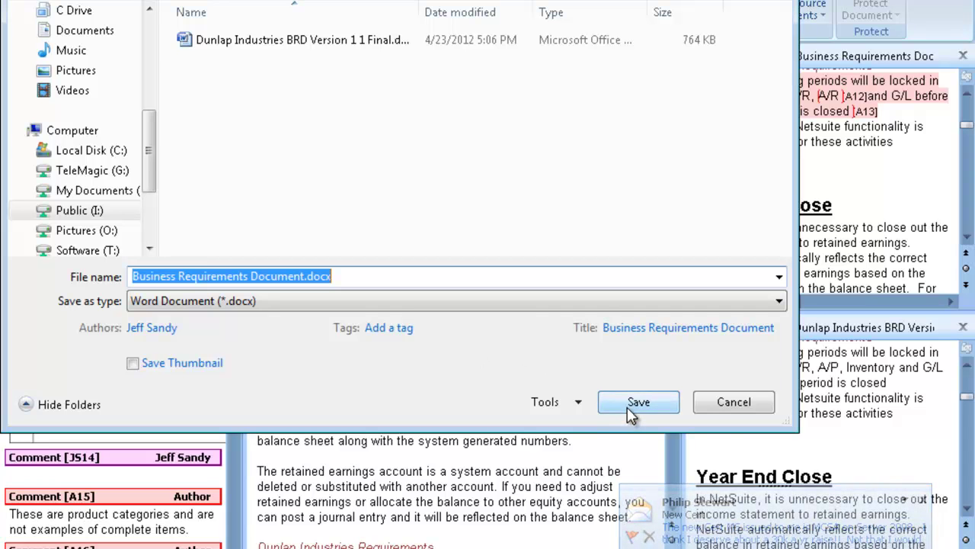
pyautogui.click(738, 403)
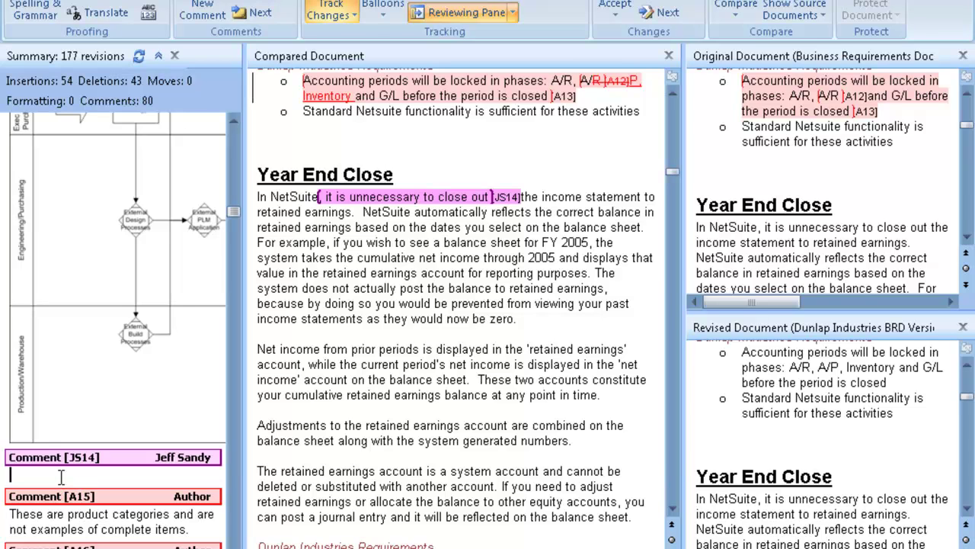
# - Enter "Look at this!" as the text of the new comment on the Year End Close paragraph
pyautogui.write('ook at this!')
pyautogui.hotkey('alt', 'f')
pyautogui.press('Escape')
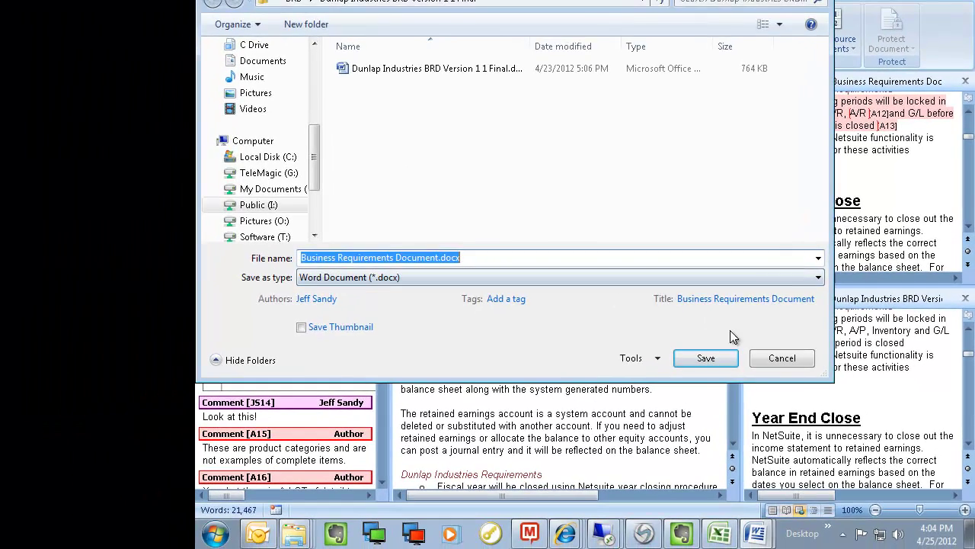
pyautogui.click(776, 357)
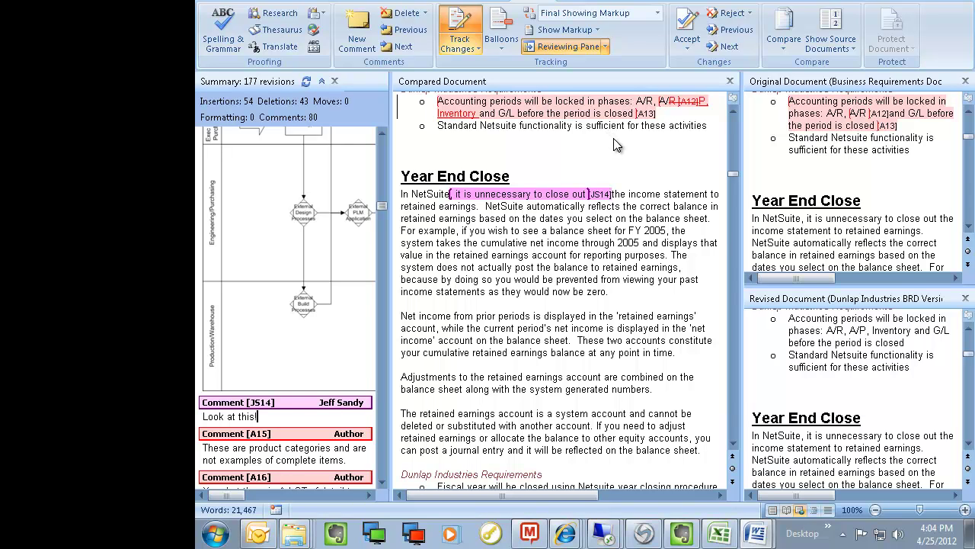
pyautogui.press('alt')
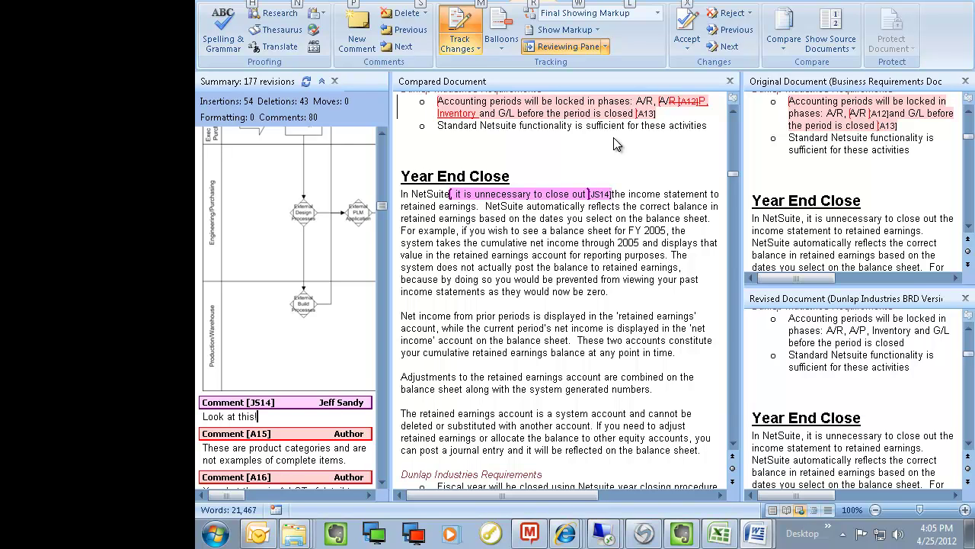